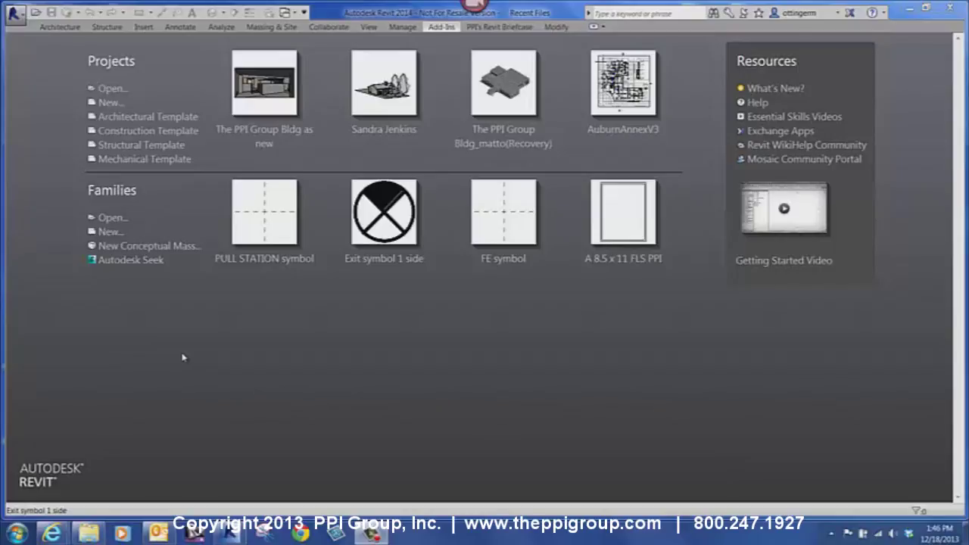
Create a new project from the Architectural Template.
click(110, 103)
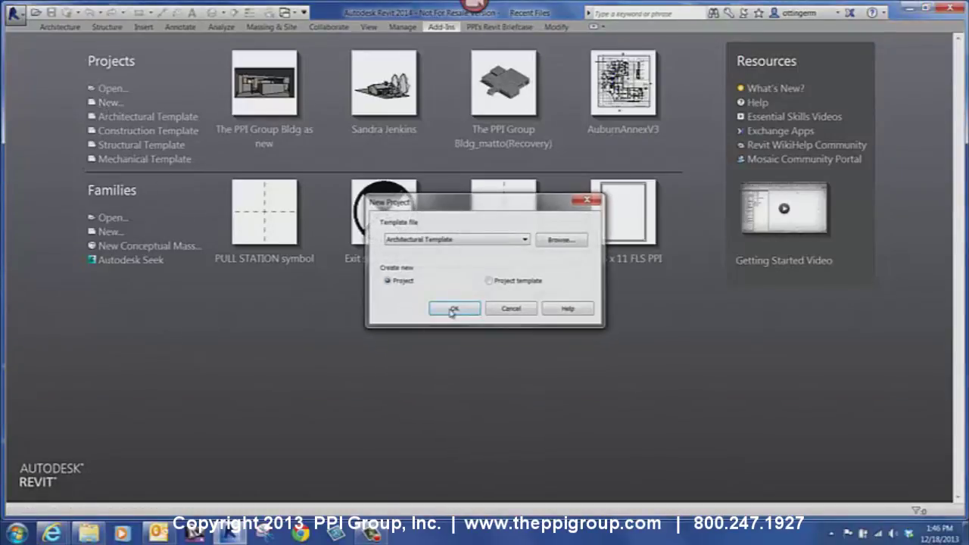
click(452, 309)
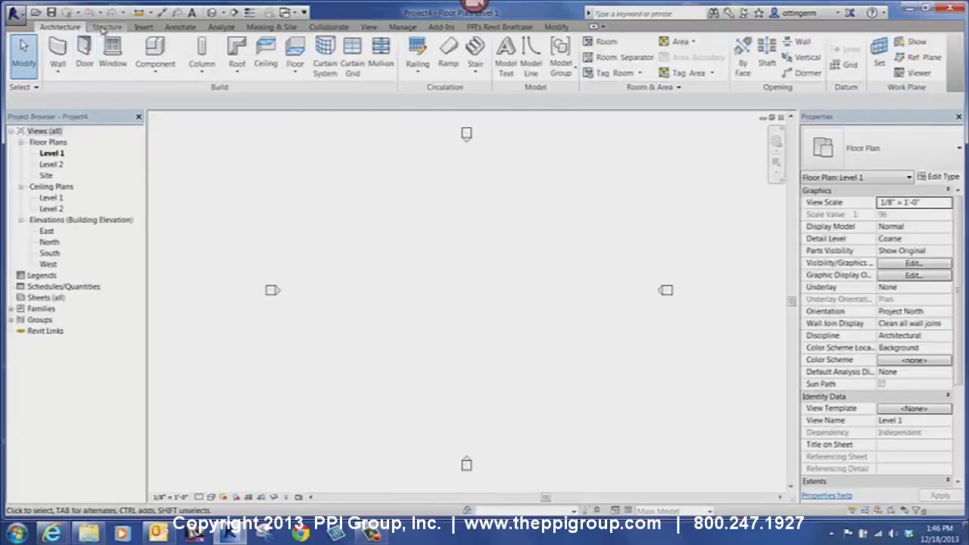
Place a rectangle of structural walls, type Foundation - 12" Concrete, about 102 by 52 feet, between the elevation markers on Level 1.
click(106, 27)
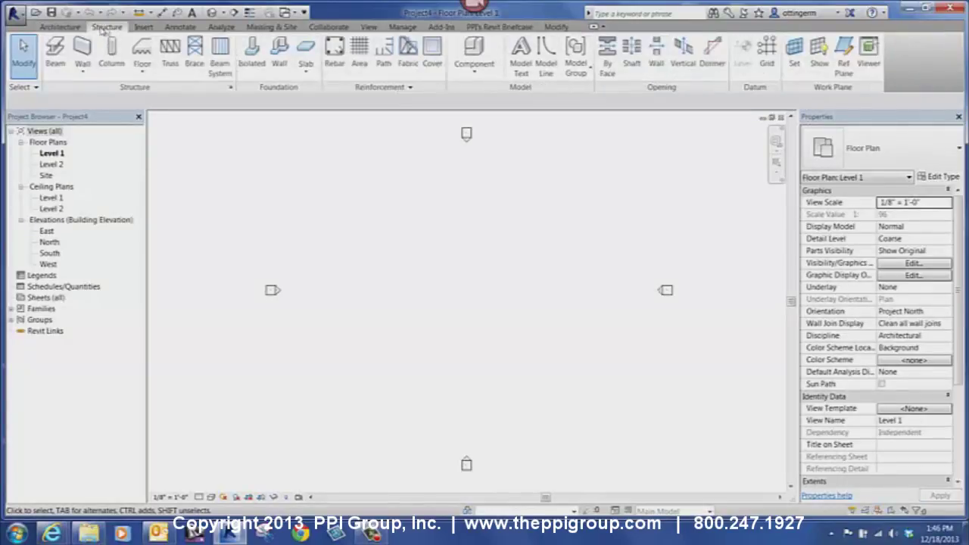
click(83, 70)
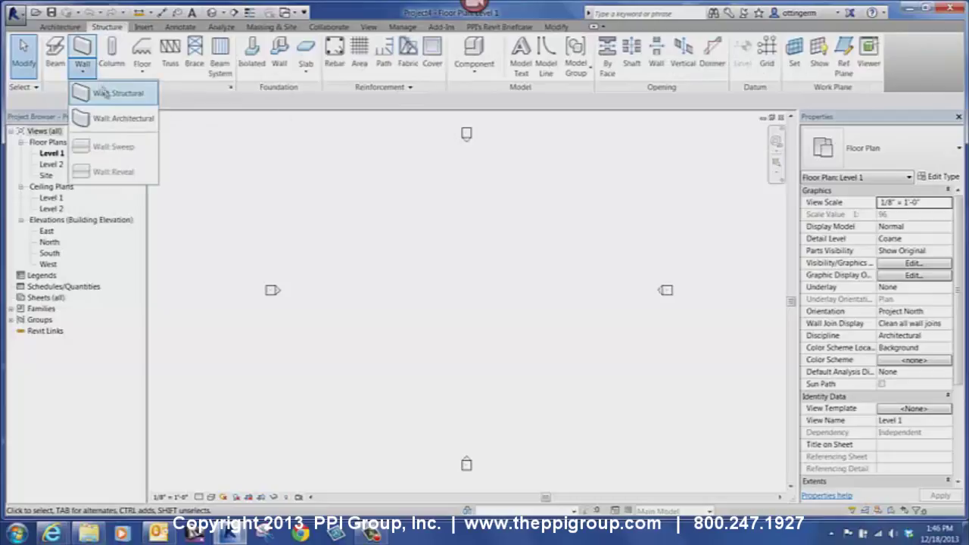
click(104, 93)
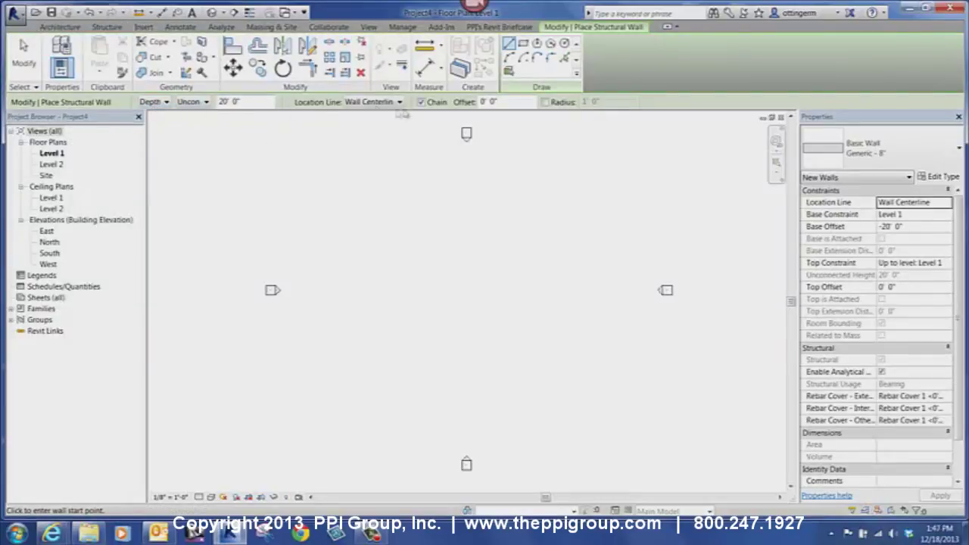
click(903, 153)
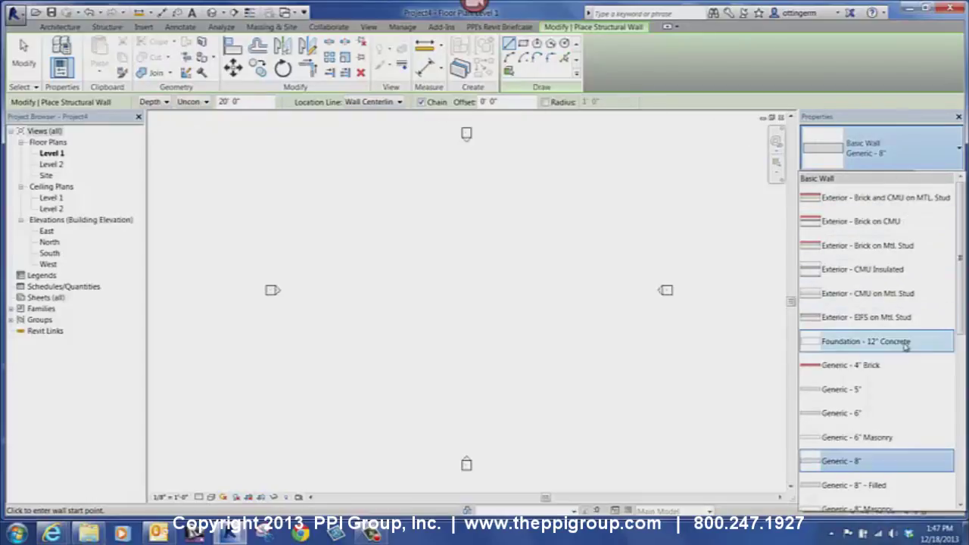
click(905, 345)
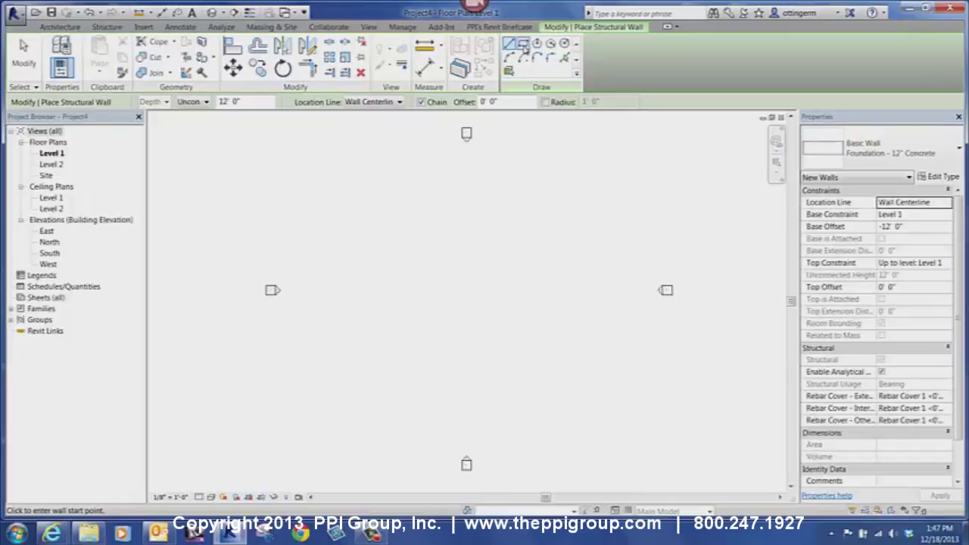
click(353, 221)
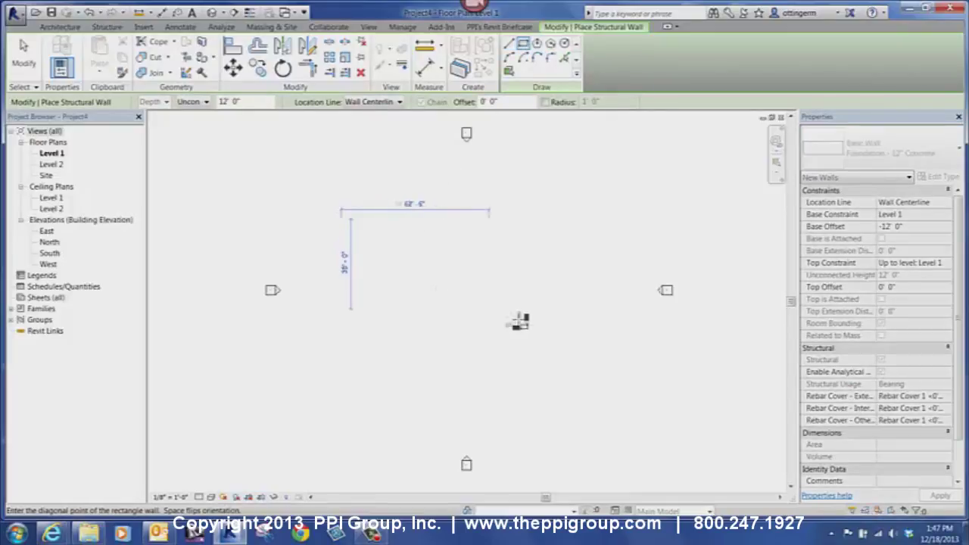
key(Escape)
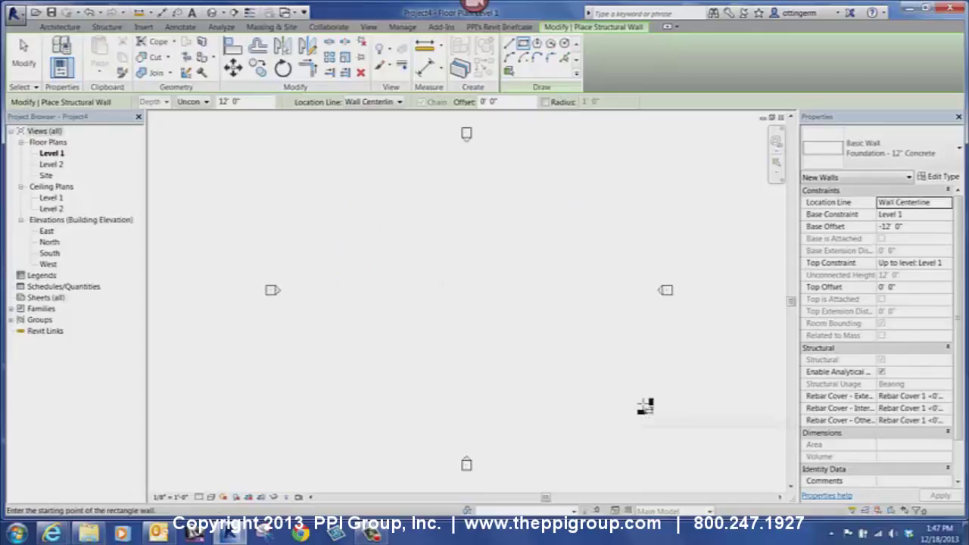
click(23, 54)
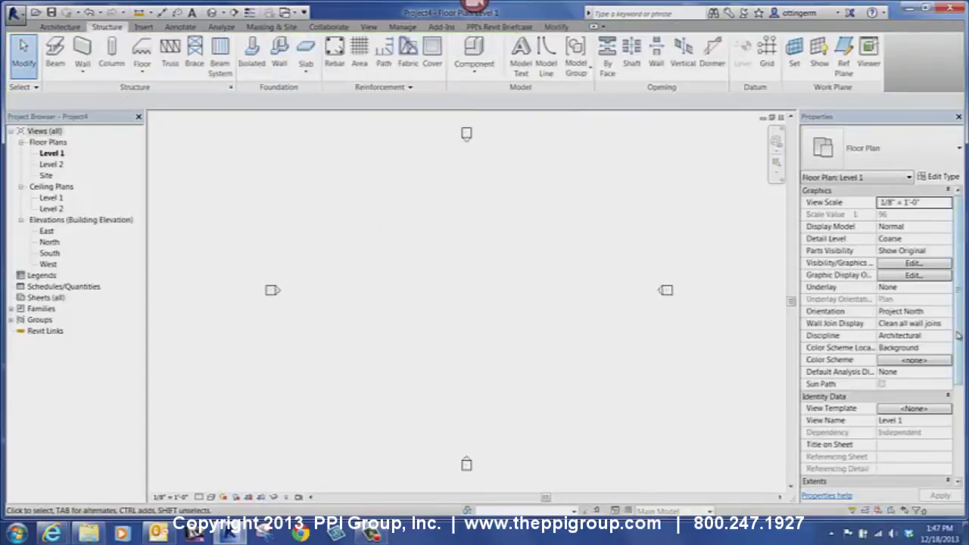
Set the Level 1 plan's view depth to Level Below and its detail level to Medium.
scroll(958, 341, down, 4)
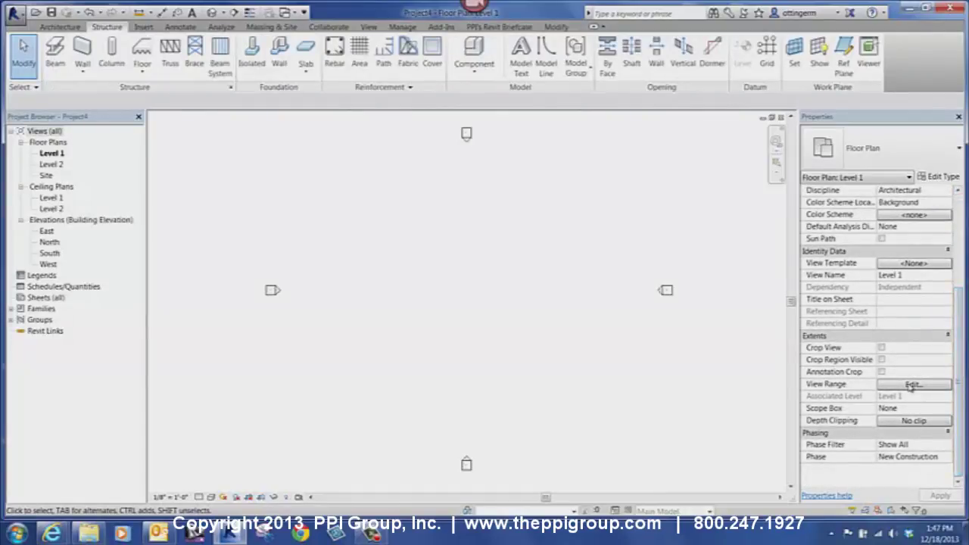
click(912, 384)
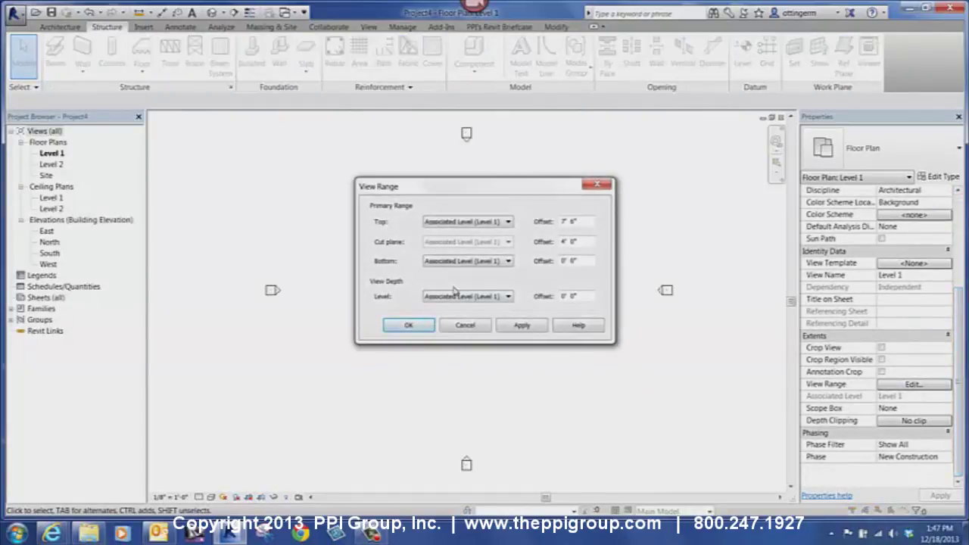
click(452, 297)
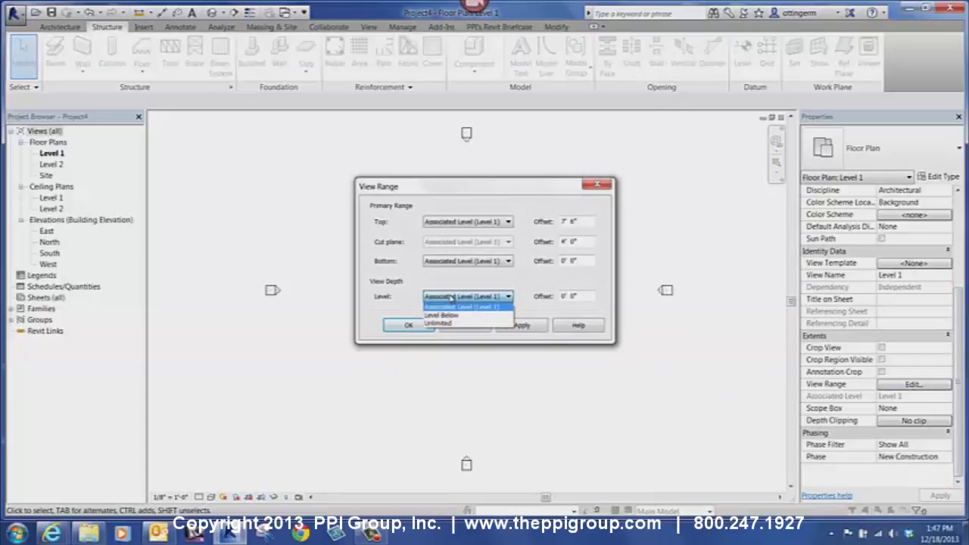
click(455, 310)
click(522, 326)
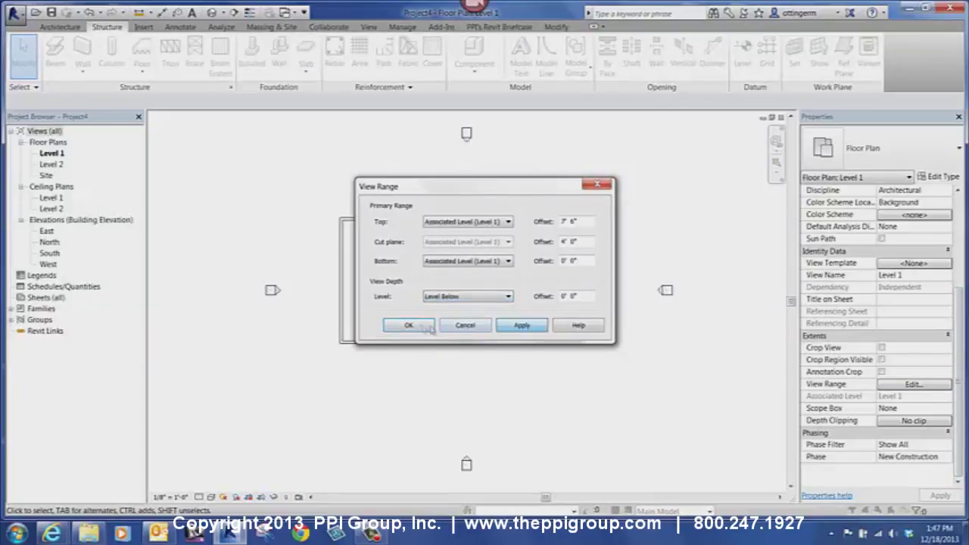
click(407, 325)
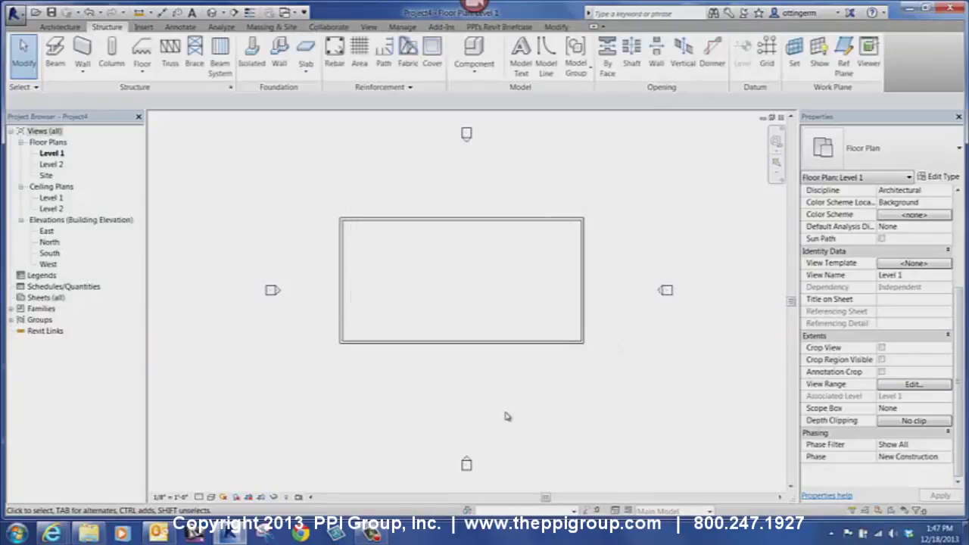
click(198, 497)
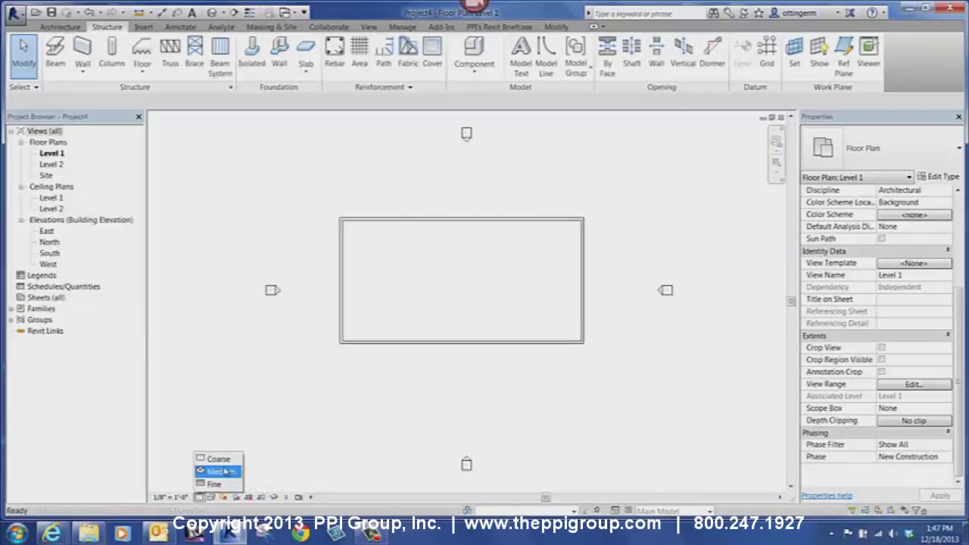
click(216, 470)
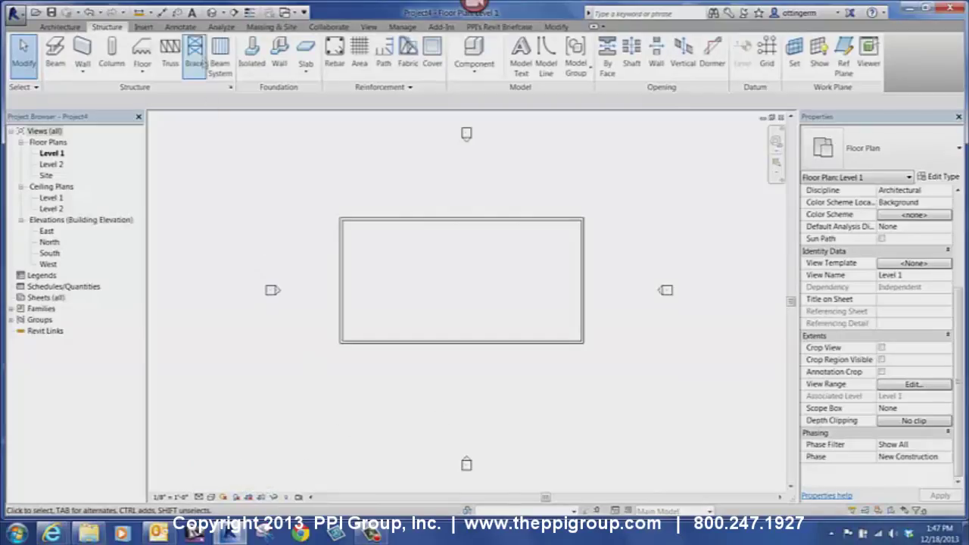
In the default 3D view, place Bearing Footing - 36" x 12" wall foundations under all four foundation walls.
click(212, 13)
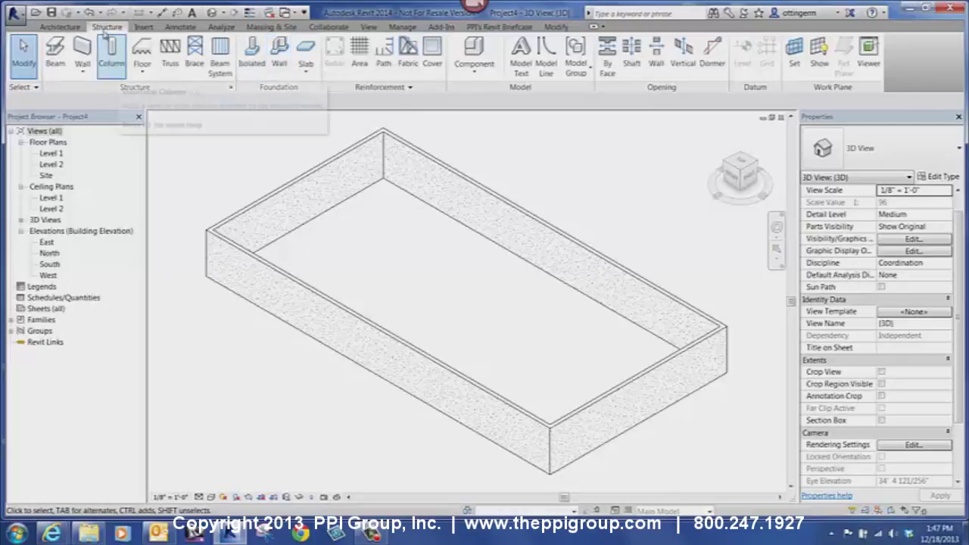
click(279, 62)
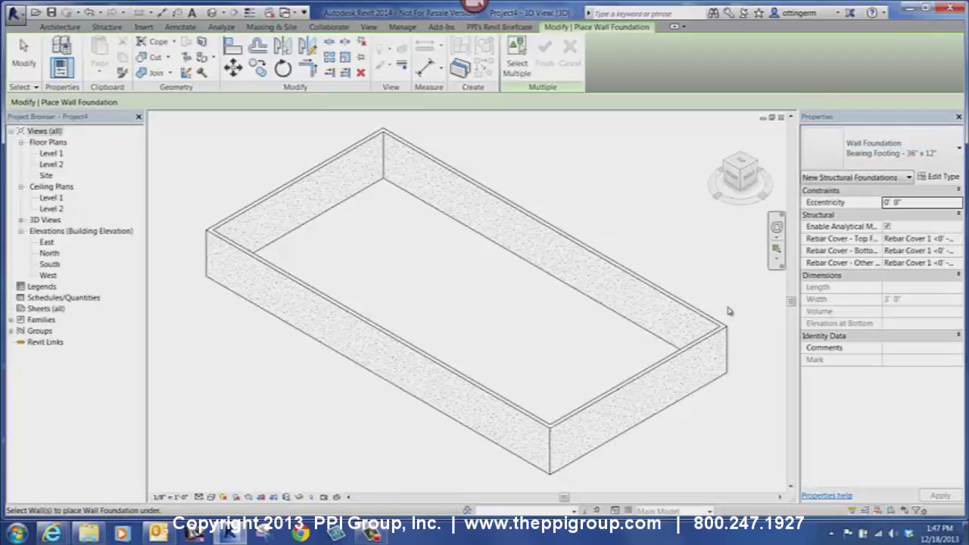
click(628, 419)
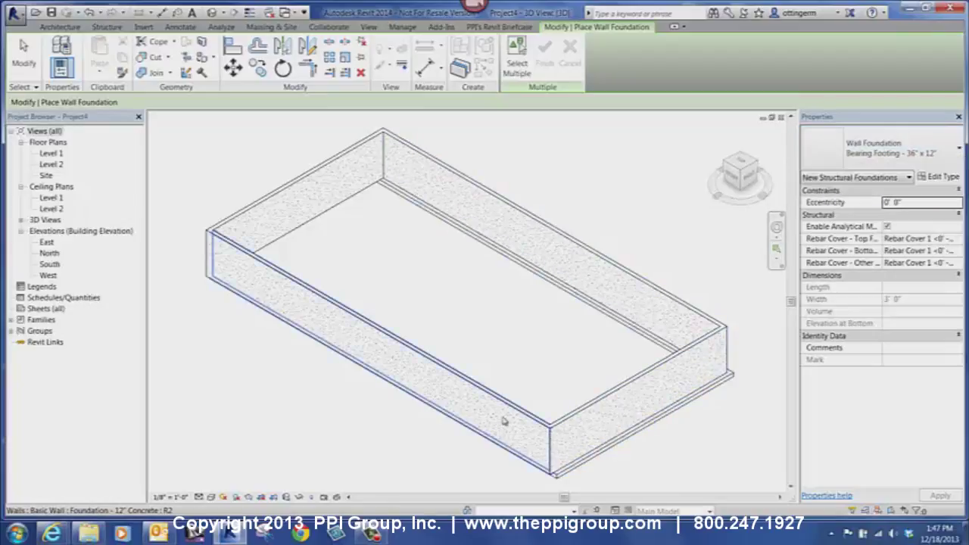
click(500, 420)
click(278, 239)
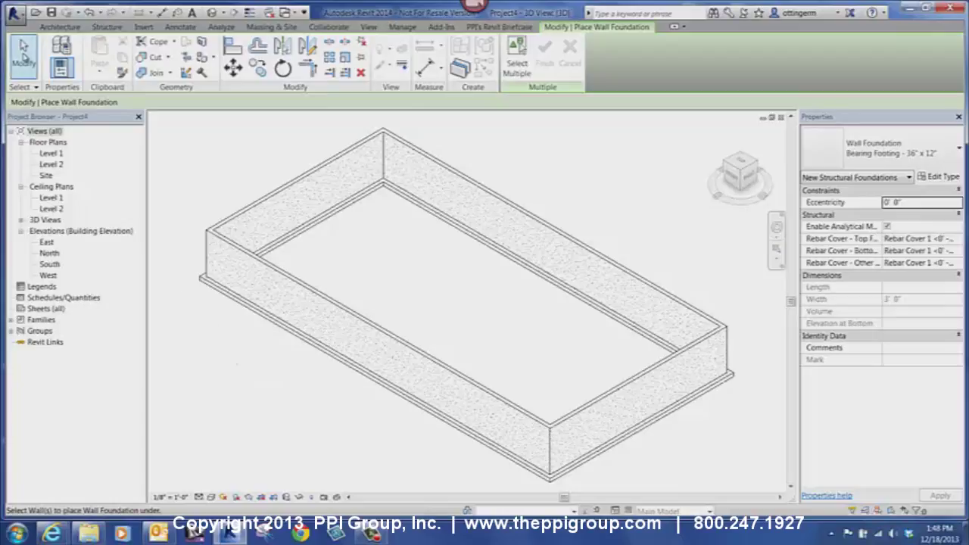
click(23, 53)
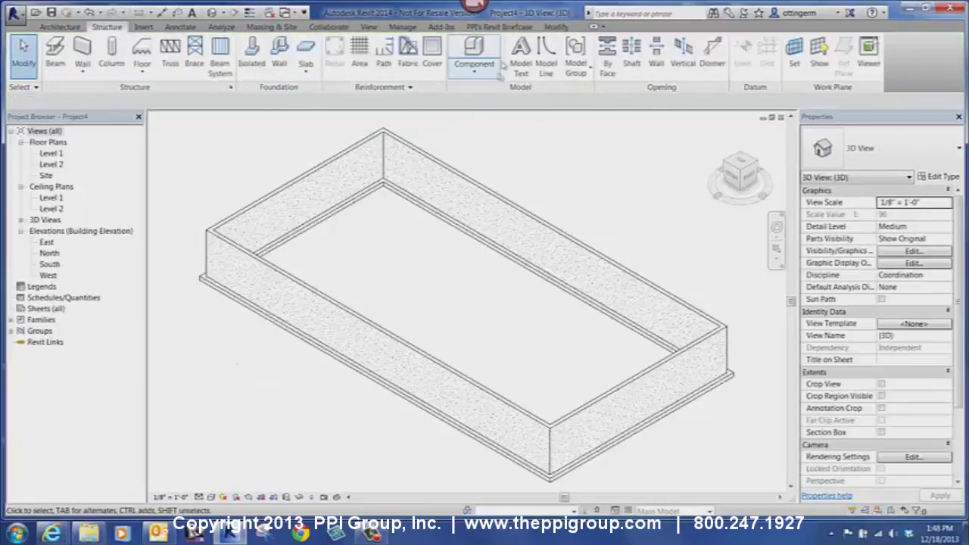
Split the long front foundation wall and the adjoining short wall at two points each, into roughly equal thirds.
click(556, 27)
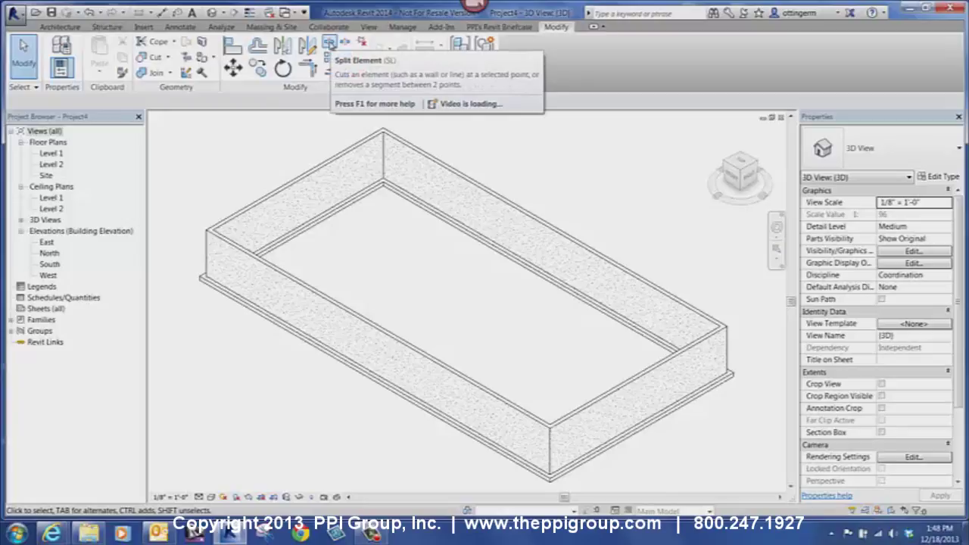
click(330, 41)
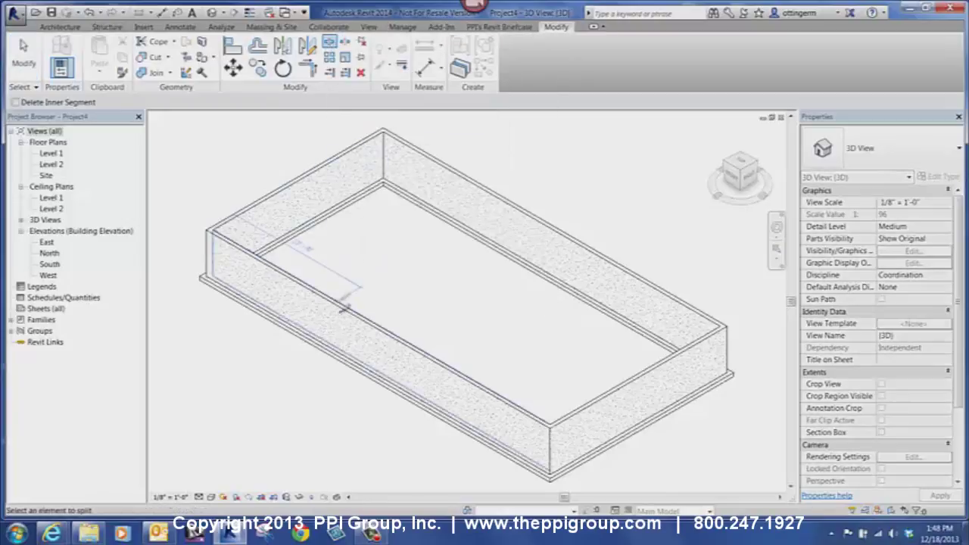
click(432, 363)
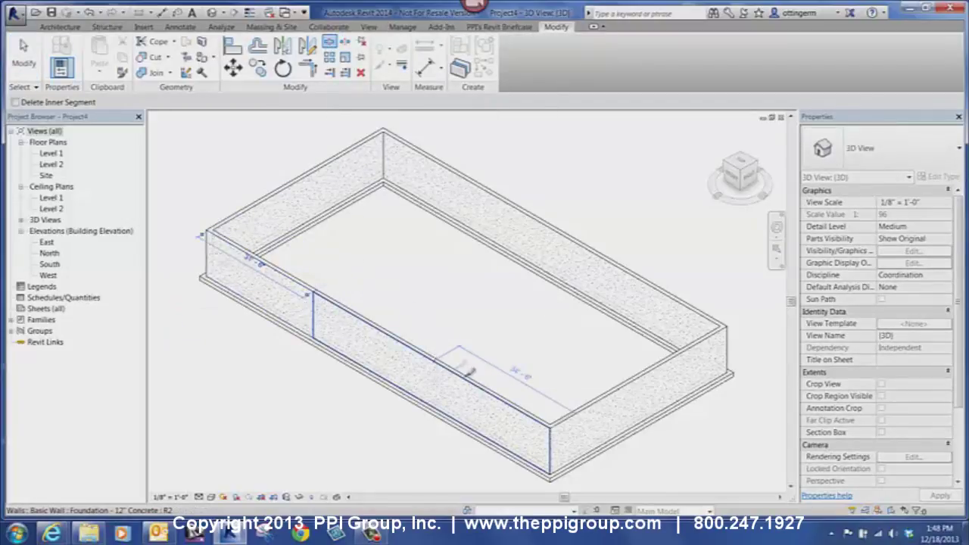
click(609, 399)
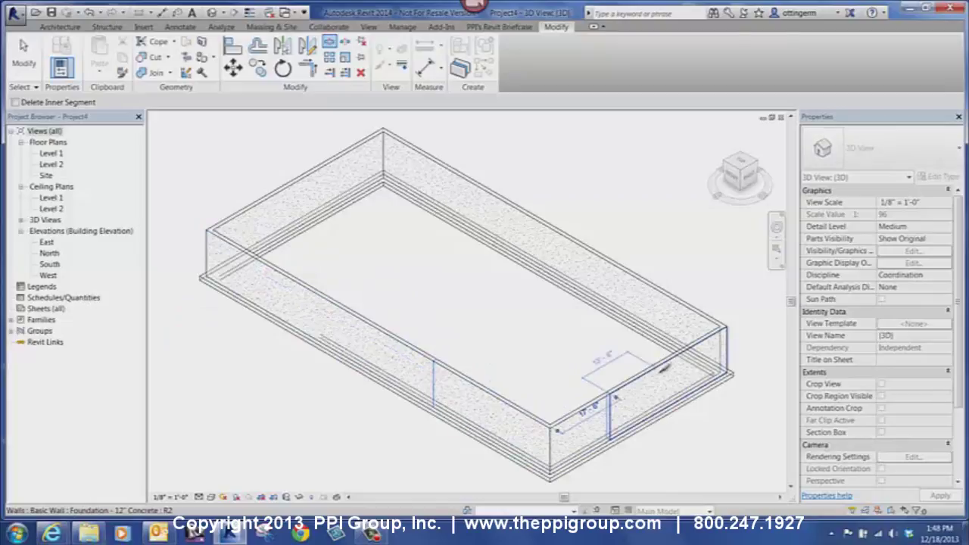
click(674, 362)
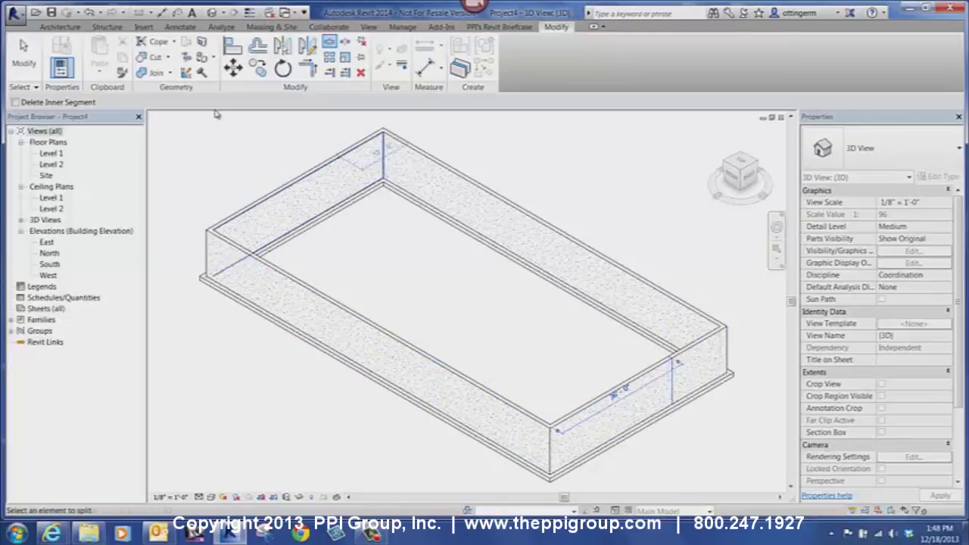
click(32, 61)
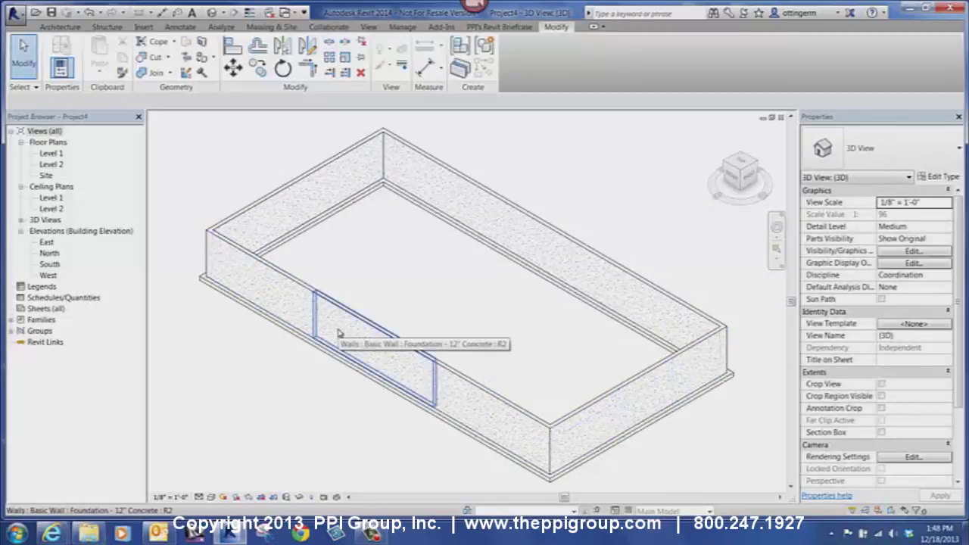
Set the base offset of the long front wall's middle segment to -13' 0".
click(339, 333)
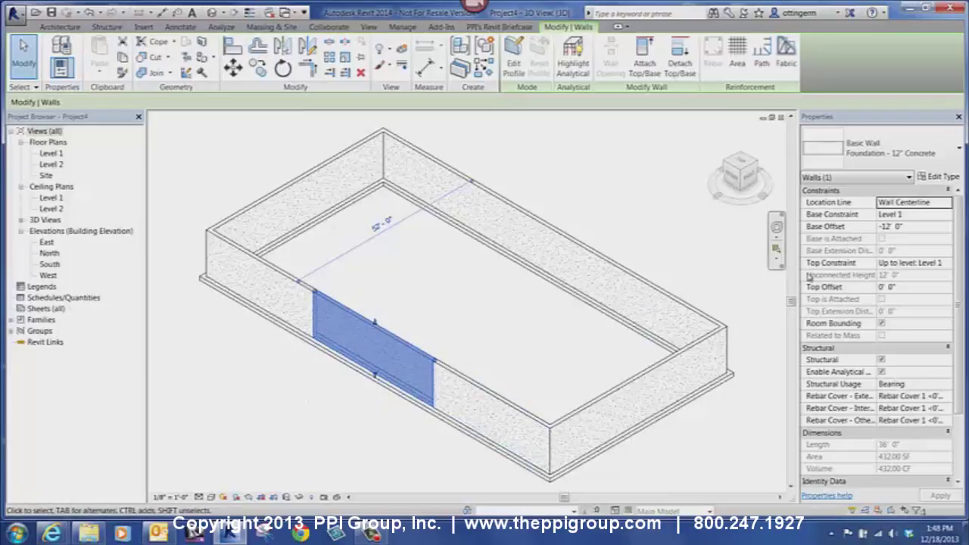
click(891, 226)
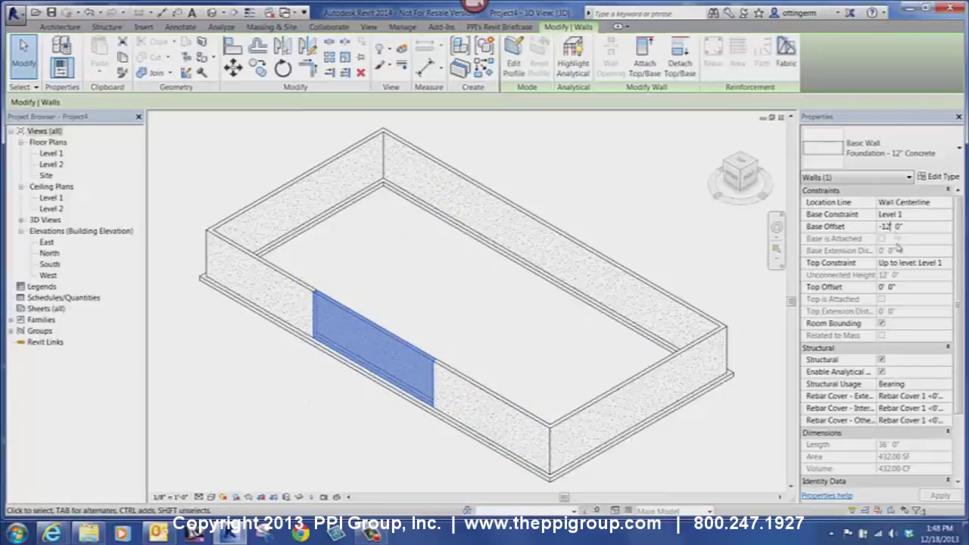
click(874, 361)
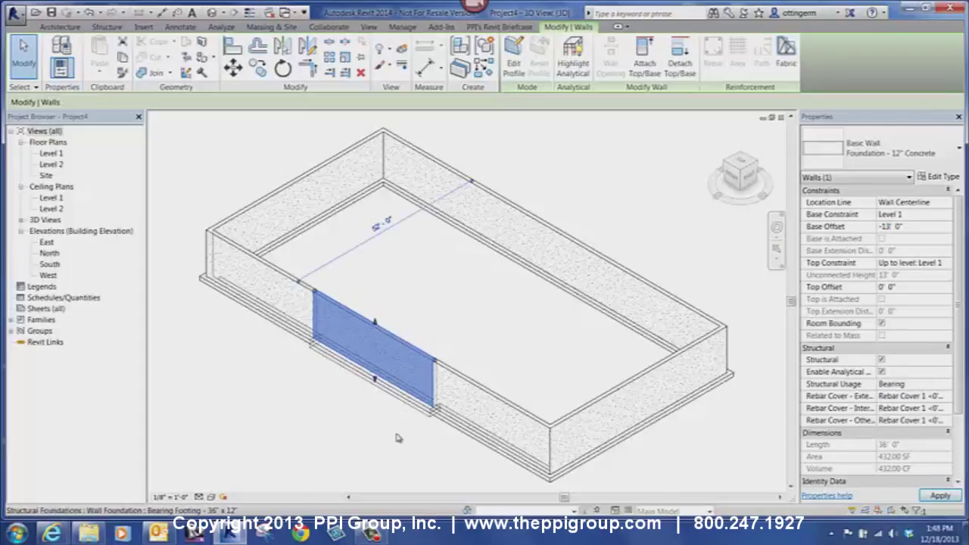
click(458, 447)
Set the base offset of the two wall segments meeting at the front corner to -14' 0".
click(475, 412)
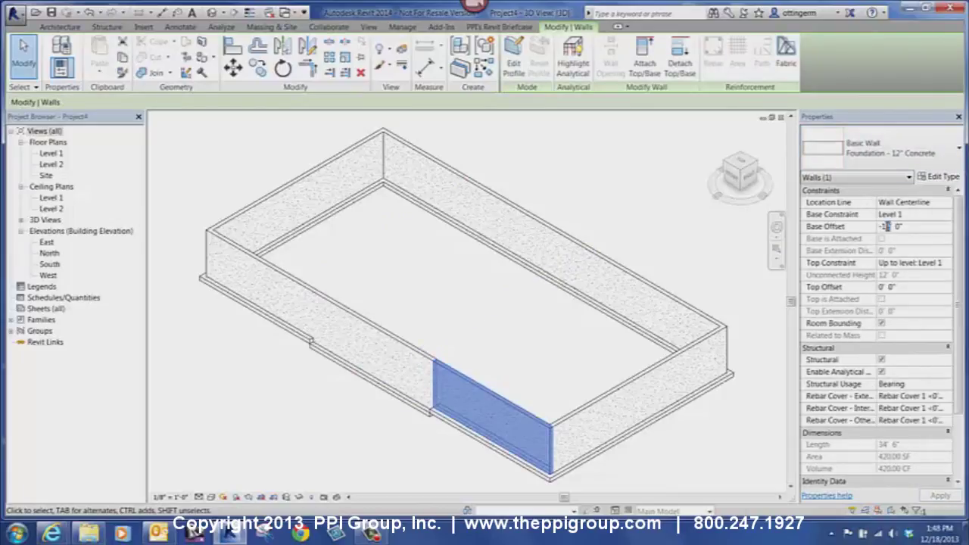
text(4)
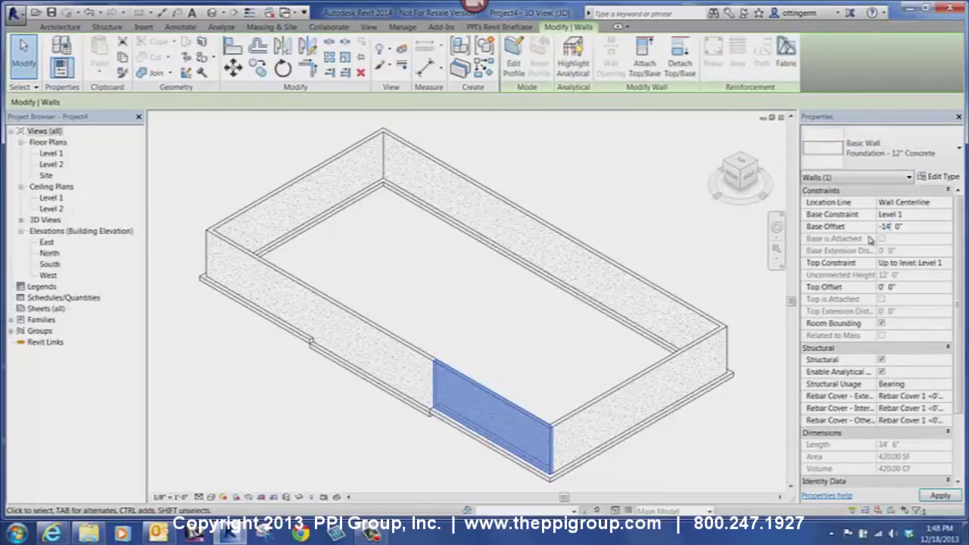
click(584, 439)
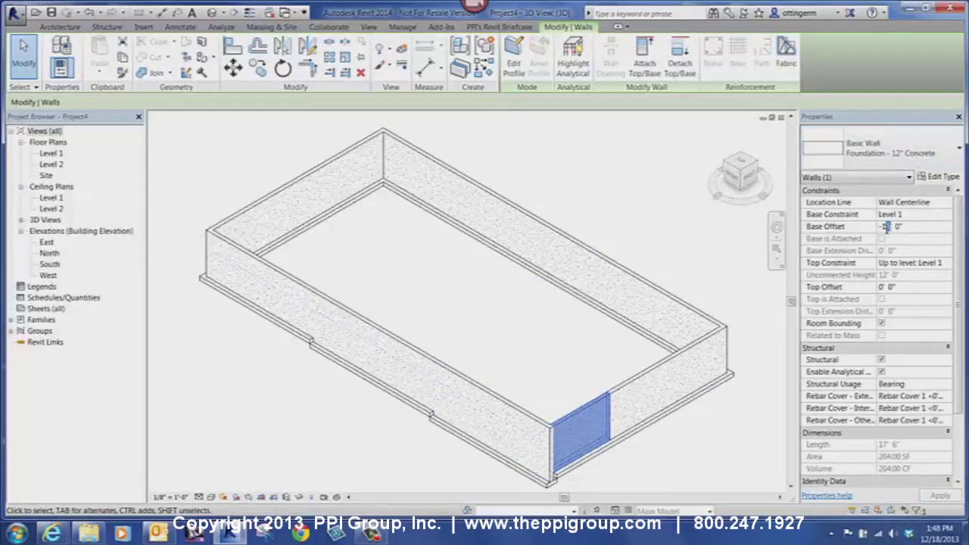
text(2)
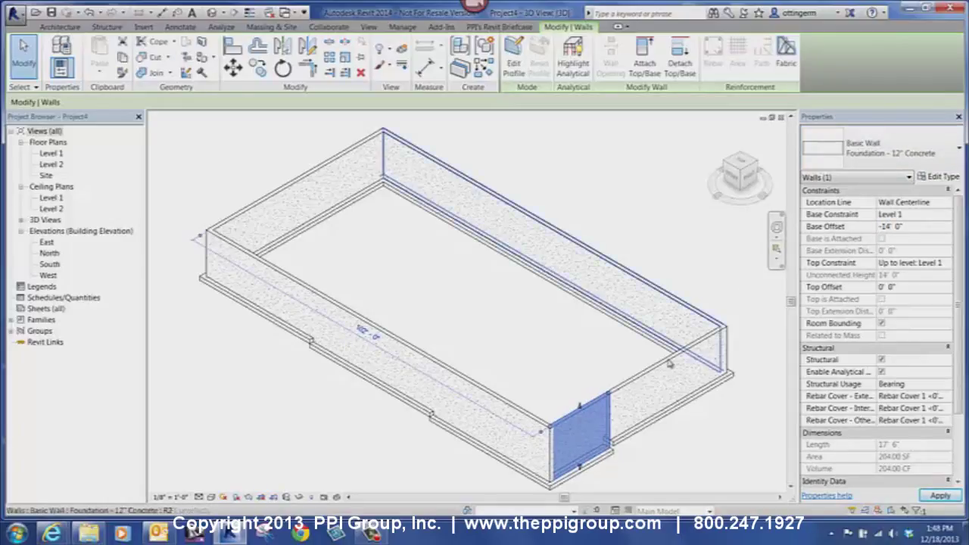
Set the base offset of the short front wall's middle segment to -13' 0".
key(Return)
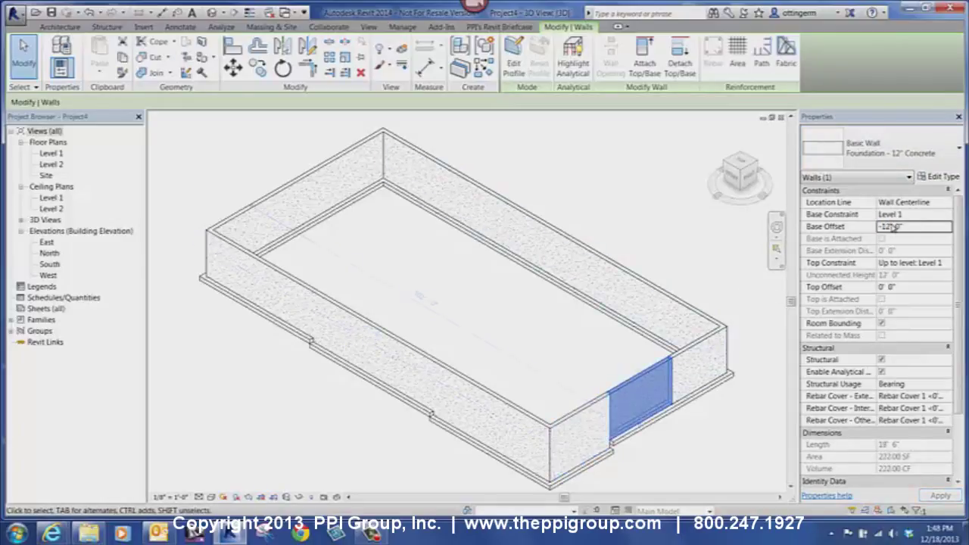
double_click(886, 226)
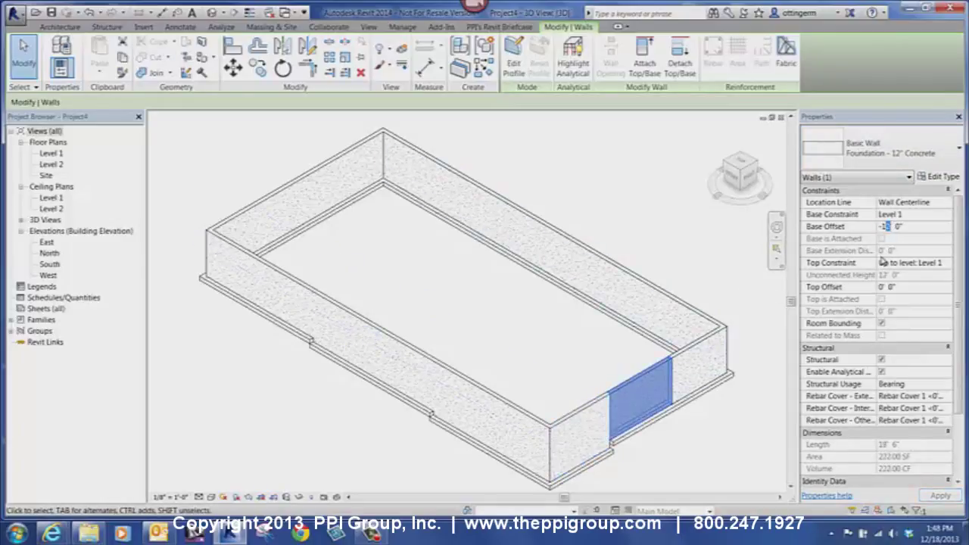
text(13)
key(Return)
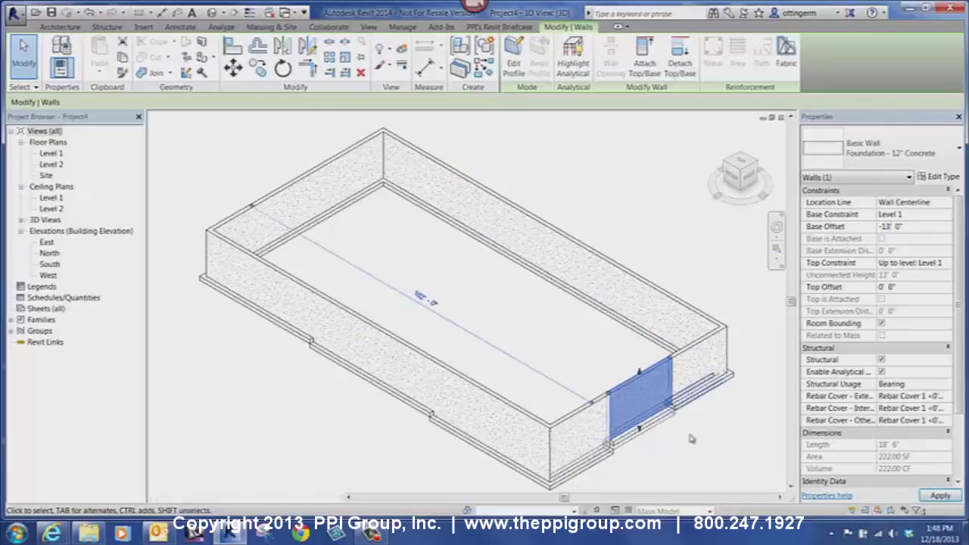
click(681, 457)
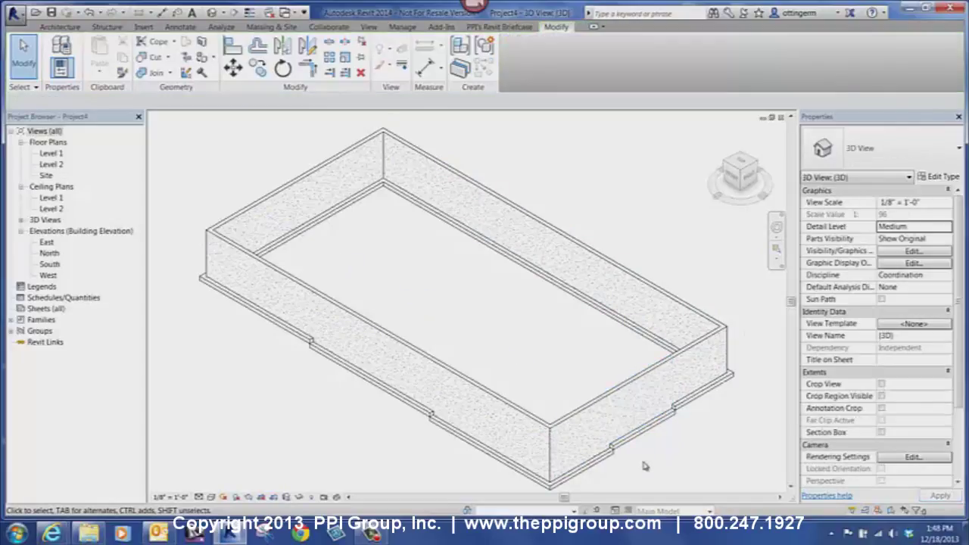
Set the Default End Extension Length of the Bearing Footing - 36" x 12" wall foundation type to 1' 0".
shift+middle_drag(644, 466, 385, 439)
scroll(419, 372, up, 3)
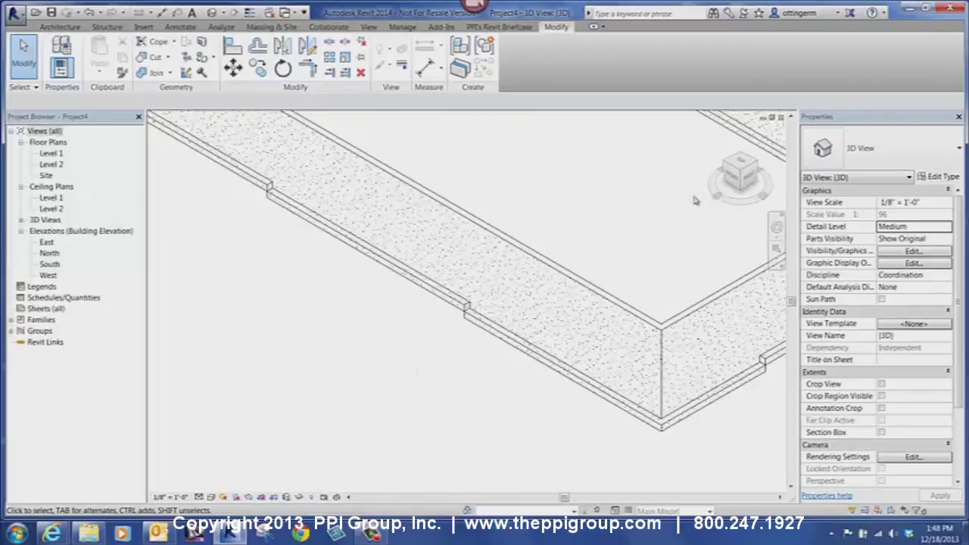
drag(738, 178, 522, 129)
click(503, 344)
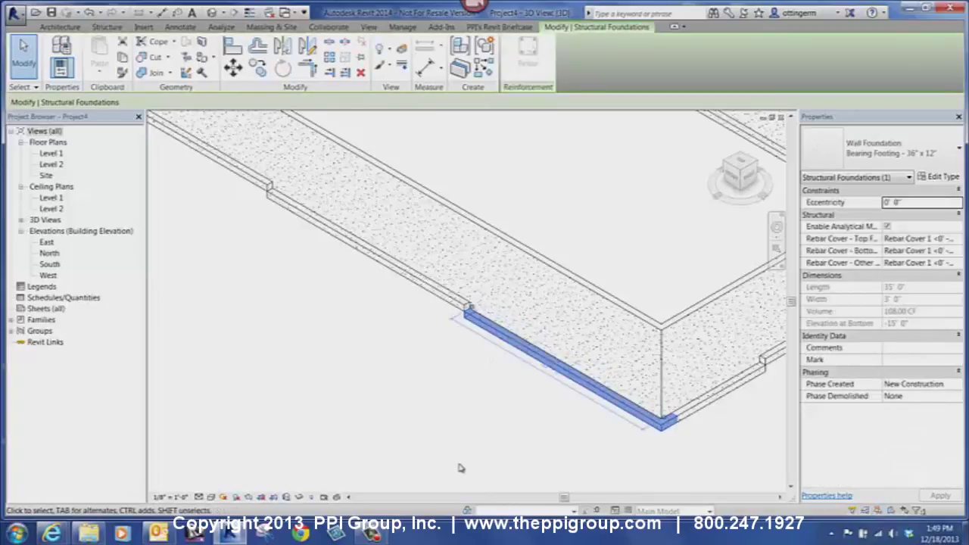
click(939, 177)
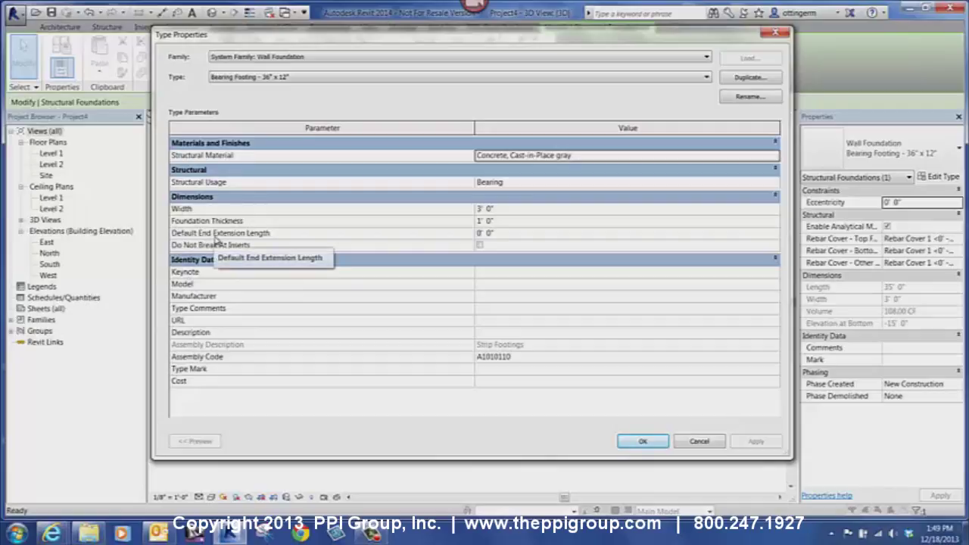
click(482, 234)
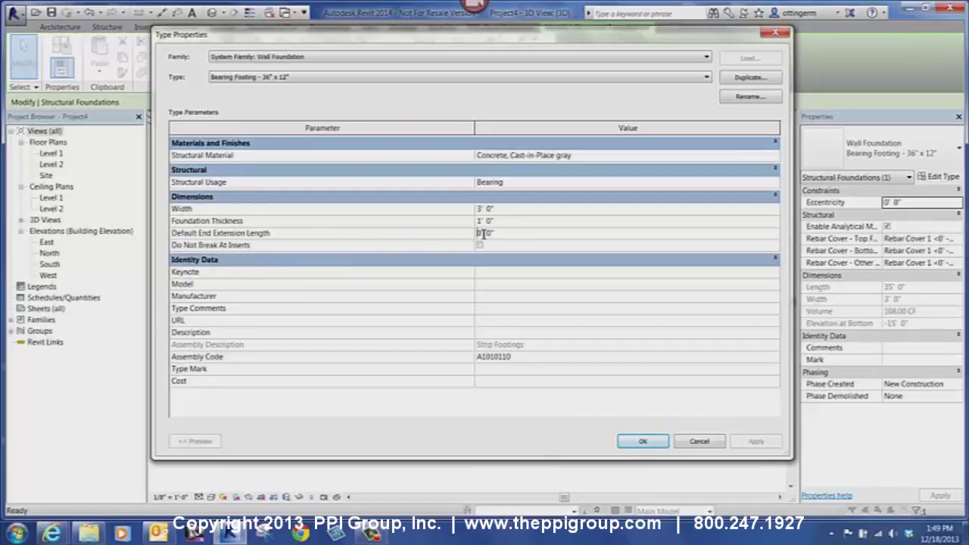
click(486, 313)
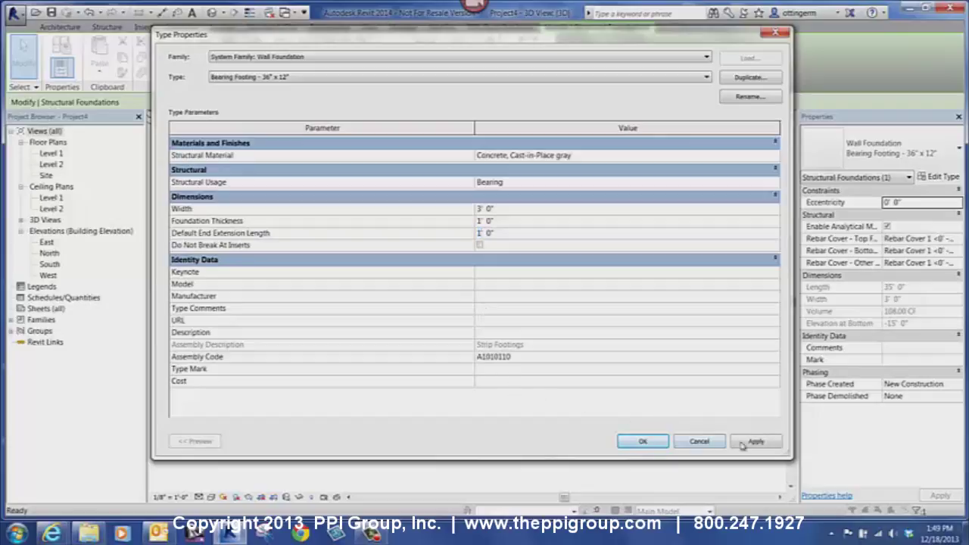
click(743, 444)
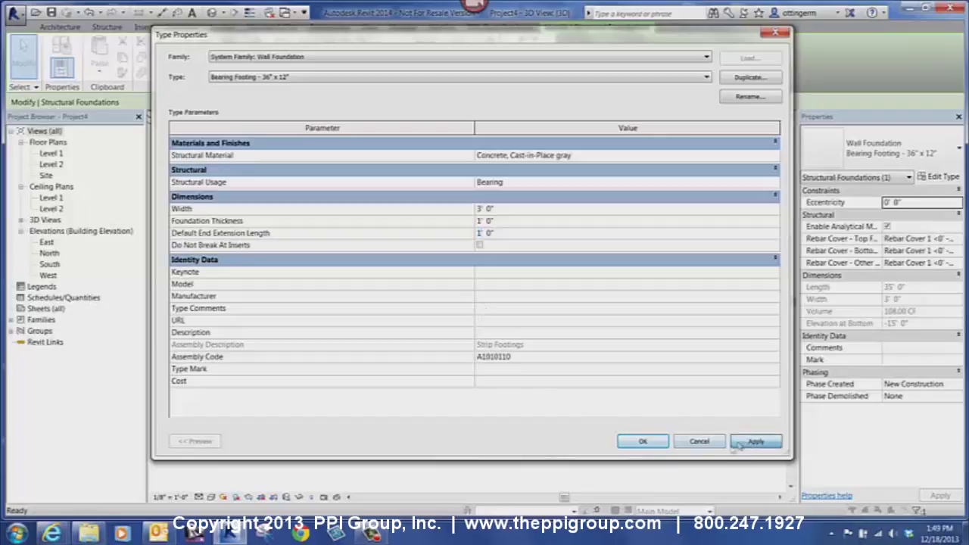
click(643, 442)
click(569, 452)
scroll(469, 376, up, 2)
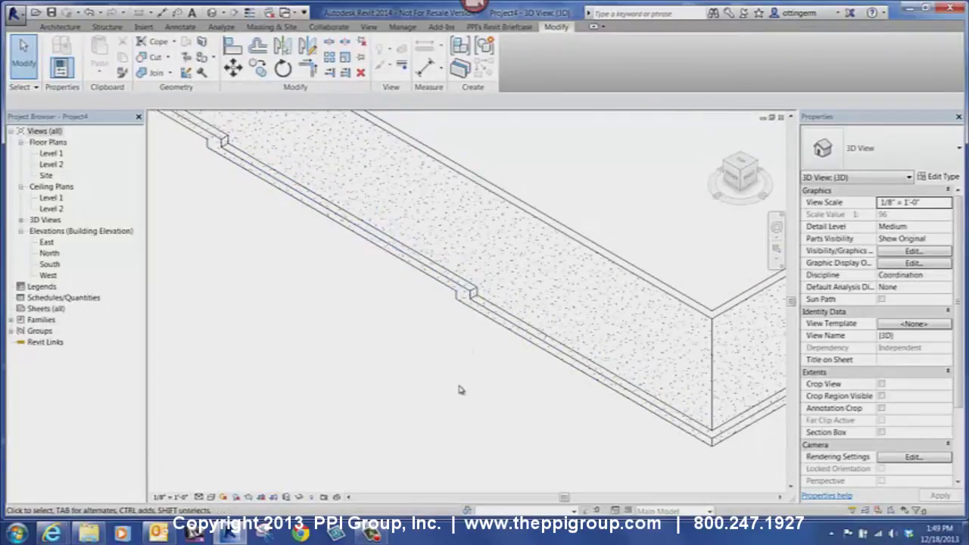
middle_drag(467, 376, 303, 348)
scroll(426, 372, down, 2)
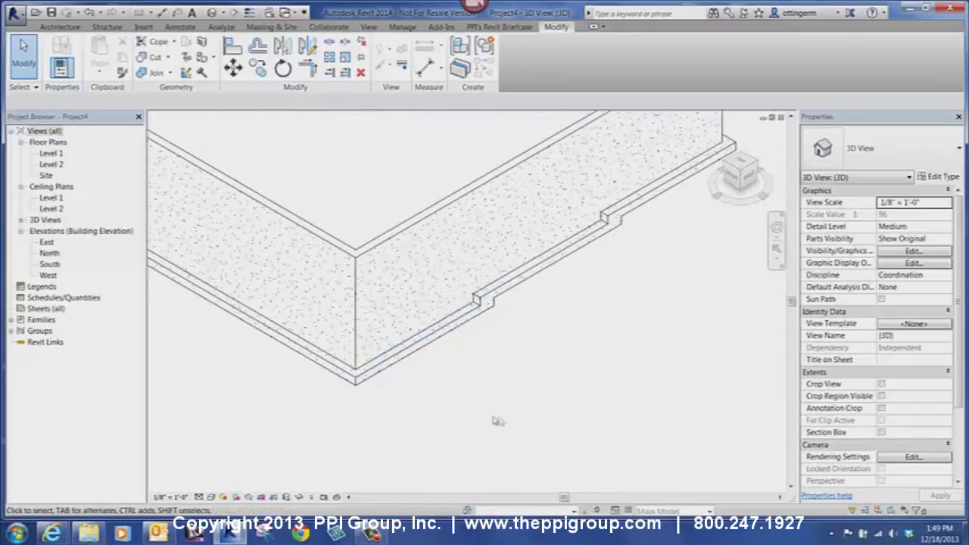